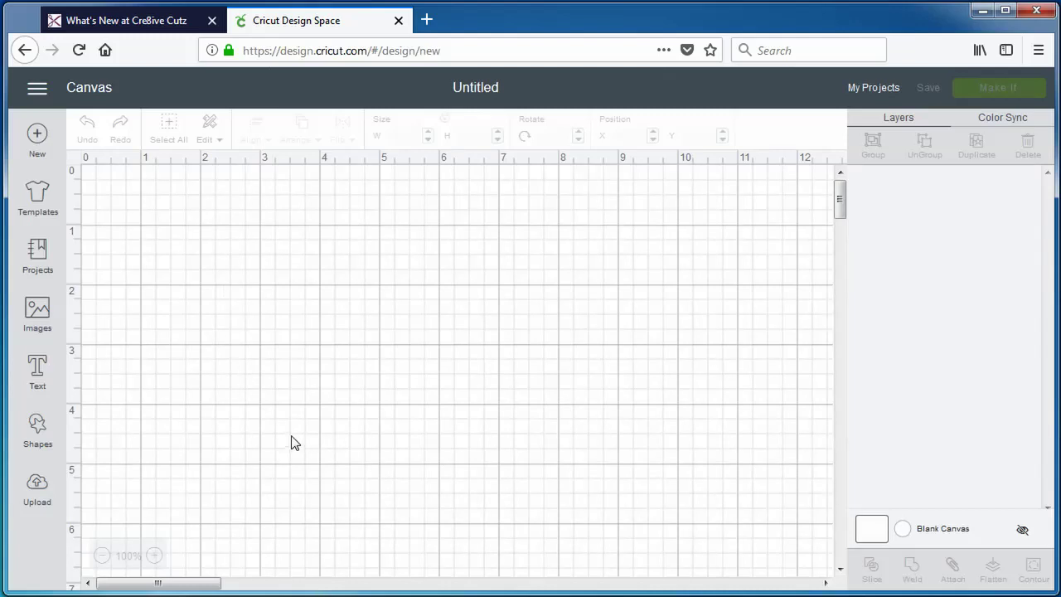
# Start an image upload and browse to the Cricut Design Space Files folder inside Cre8ive Cutz - Piece of Cake.
pyautogui.click(37, 490)
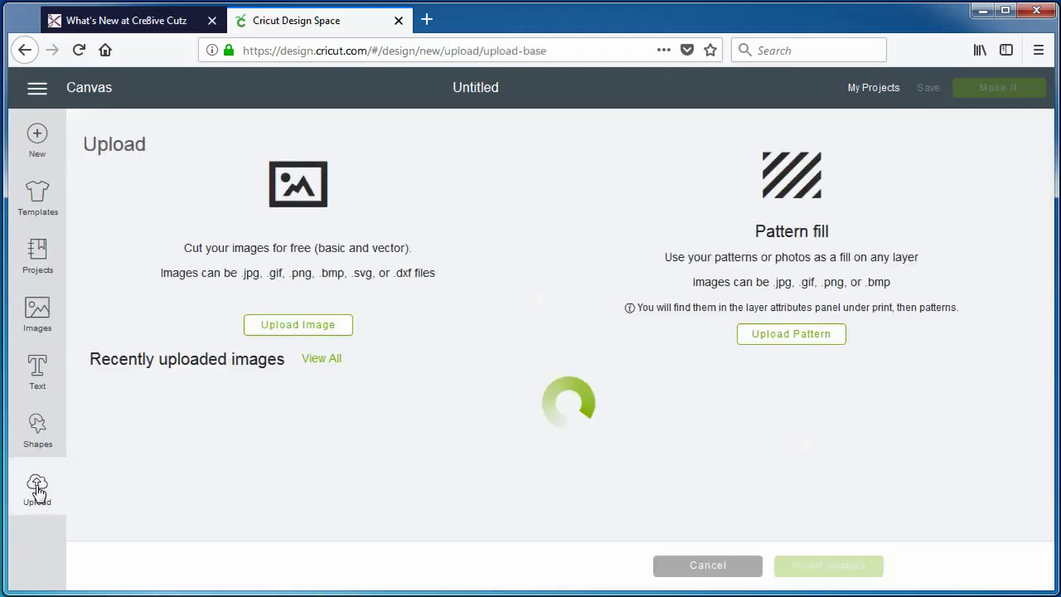
pyautogui.click(296, 331)
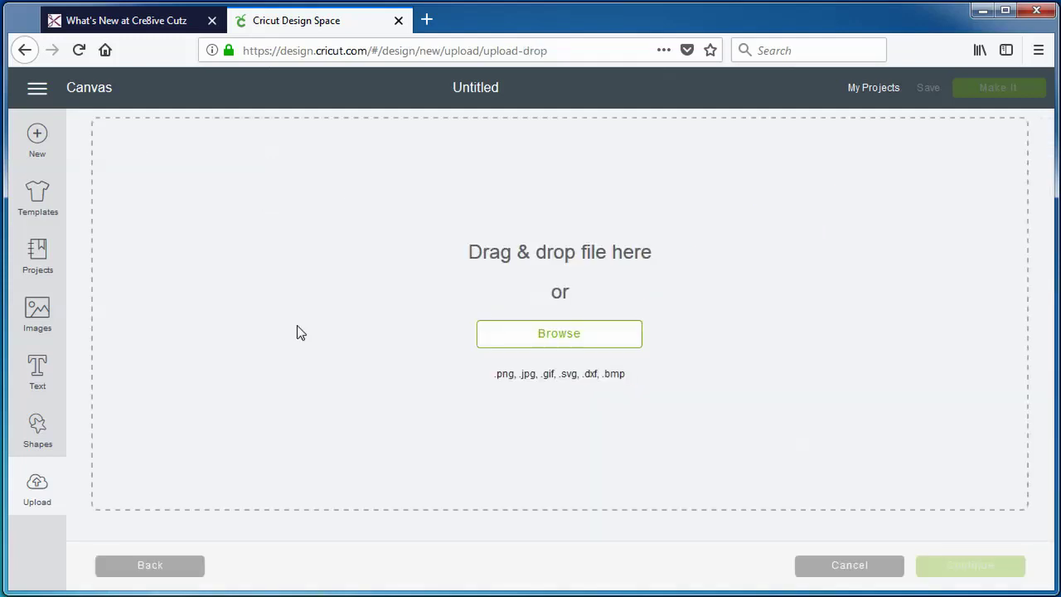
pyautogui.click(539, 340)
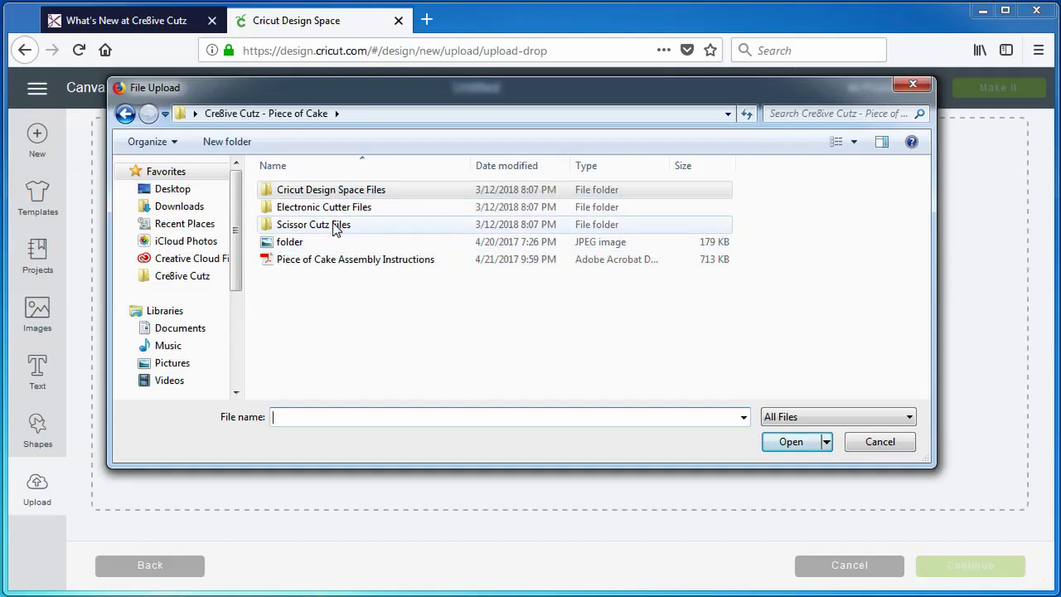
pyautogui.click(308, 193)
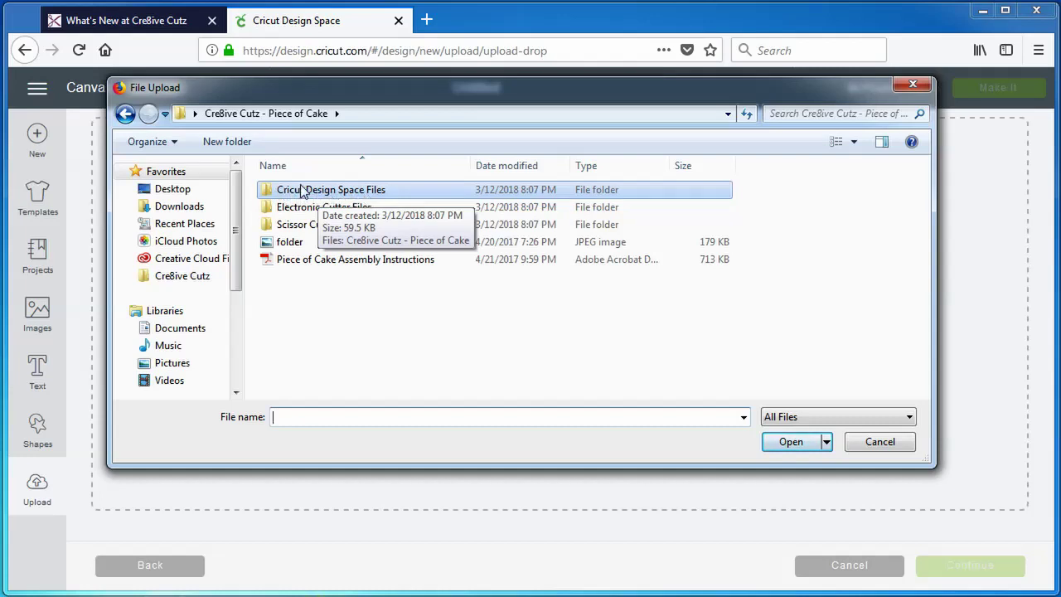
pyautogui.doubleClick(295, 194)
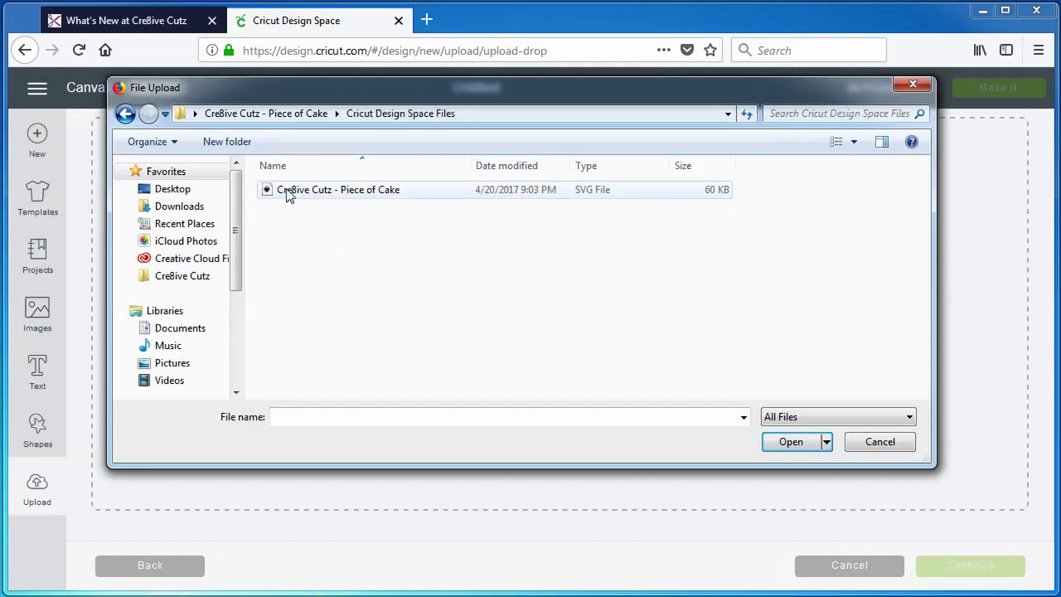
# Load the Cre8ive Cutz - Piece of Cake SVG file and save it to the uploaded images under that name.
pyautogui.click(290, 193)
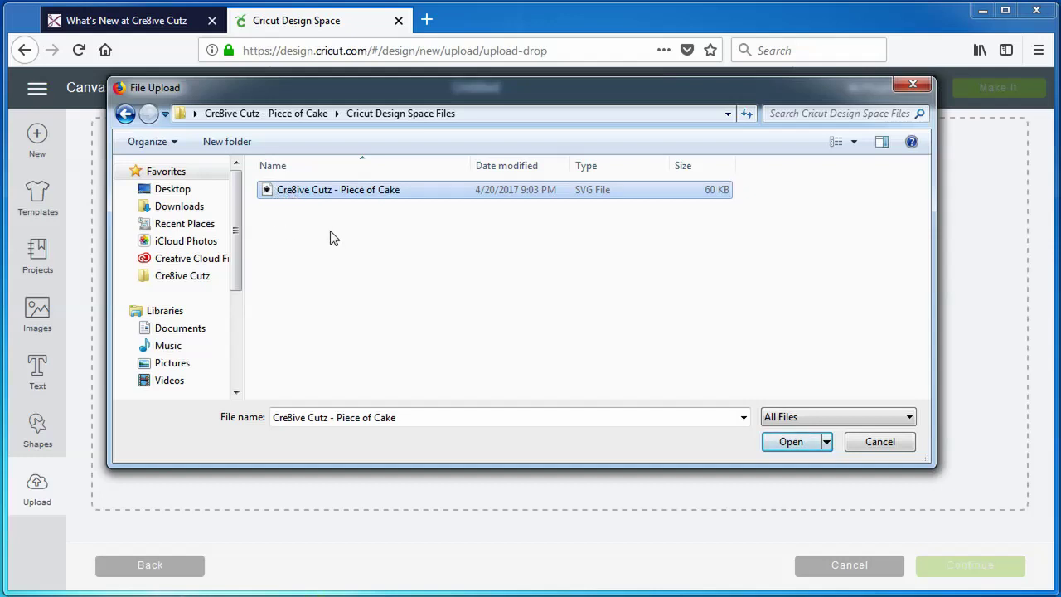
pyautogui.click(323, 196)
pyautogui.click(399, 282)
pyautogui.click(323, 191)
pyautogui.click(793, 442)
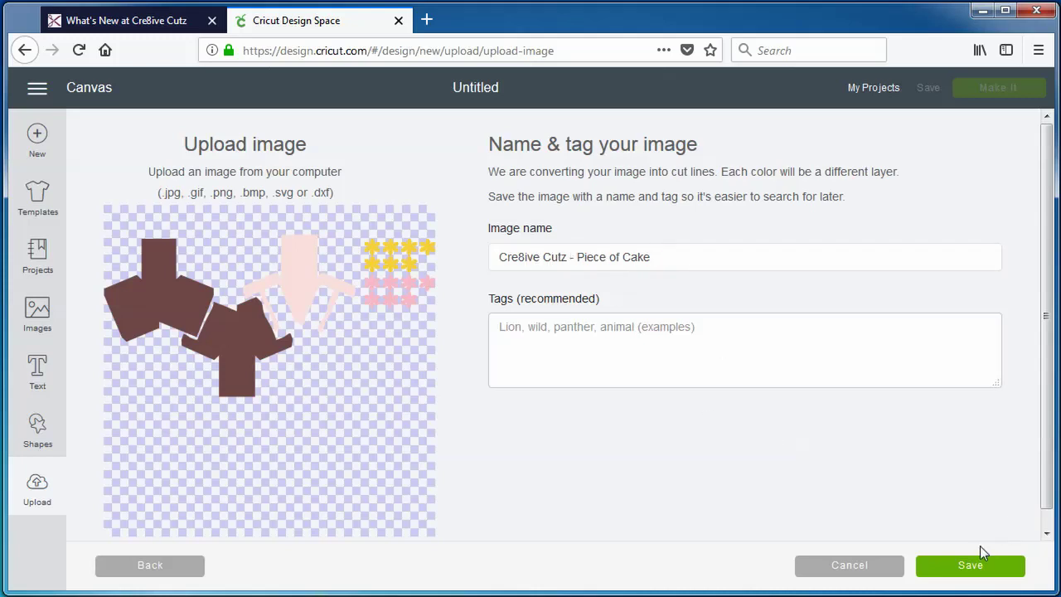
pyautogui.click(981, 572)
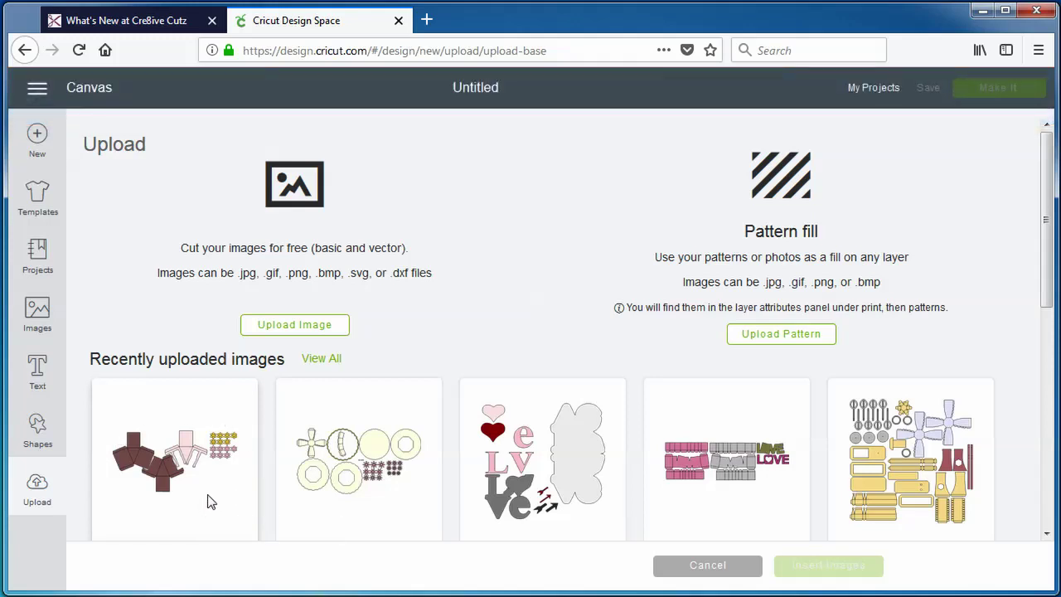
# Insert the newly uploaded Piece of Cake image onto the canvas and deselect it.
pyautogui.scroll(-2, 210, 501)
pyautogui.click(211, 431)
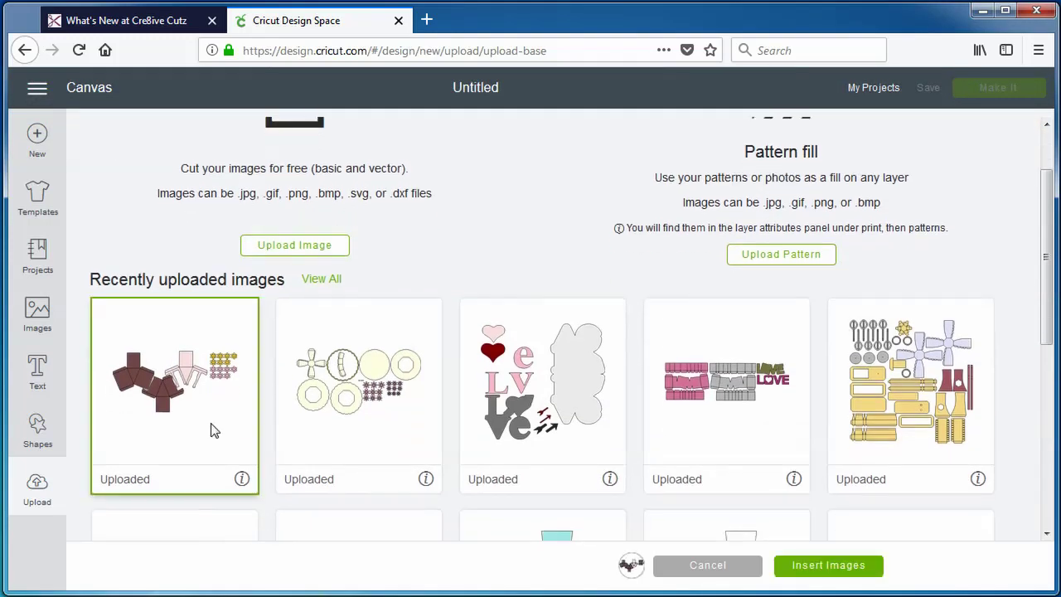
pyautogui.click(823, 566)
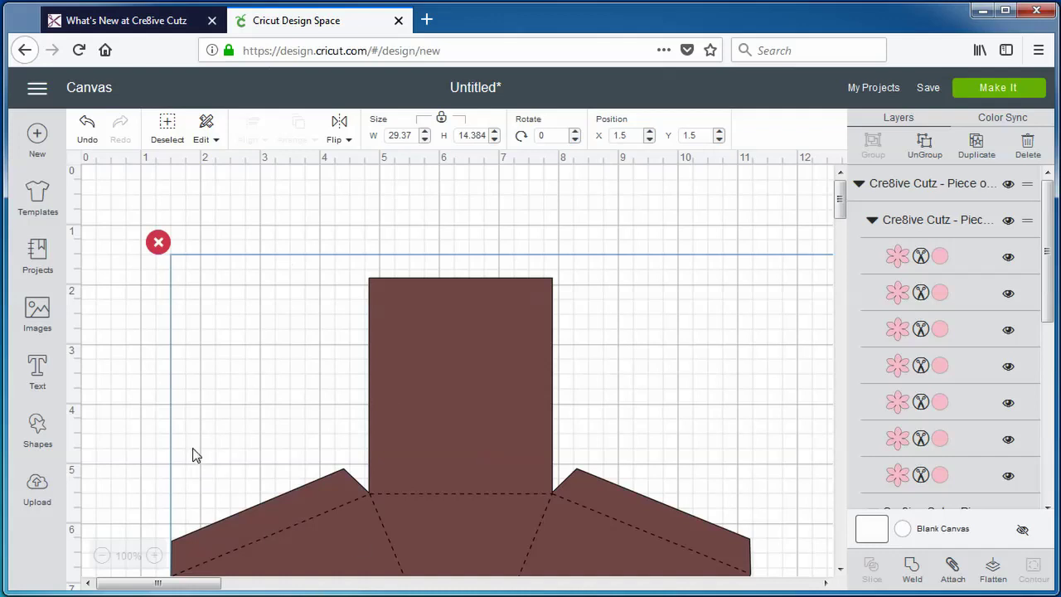
pyautogui.click(101, 555)
pyautogui.click(101, 556)
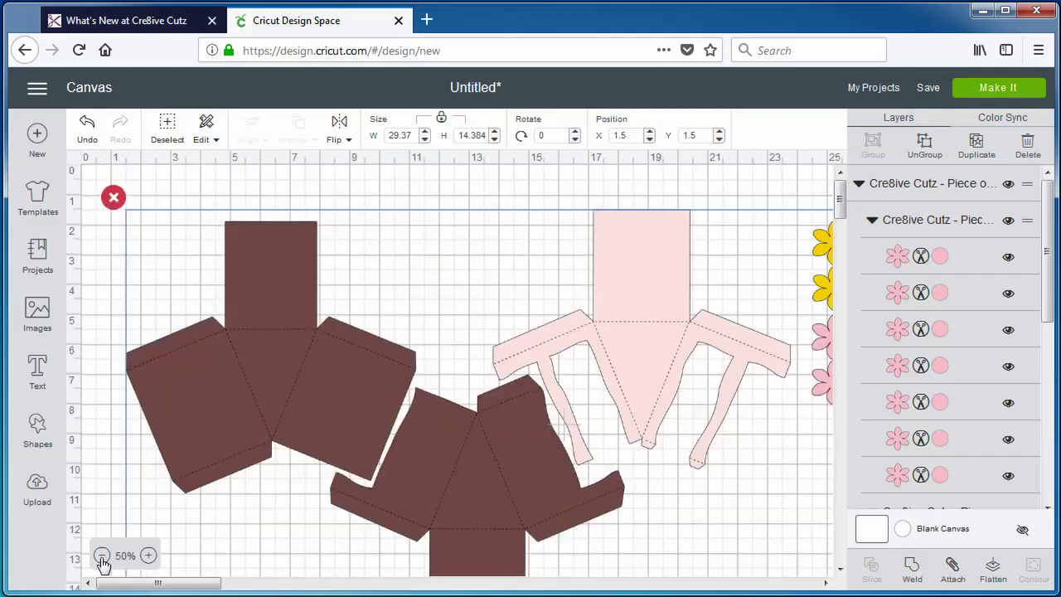
pyautogui.click(101, 555)
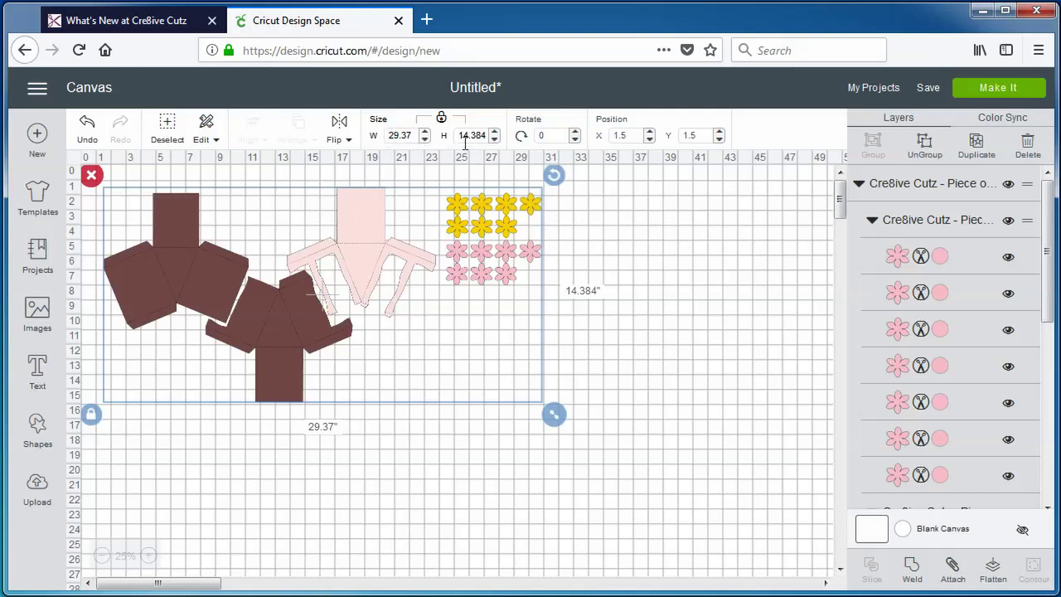
pyautogui.click(631, 328)
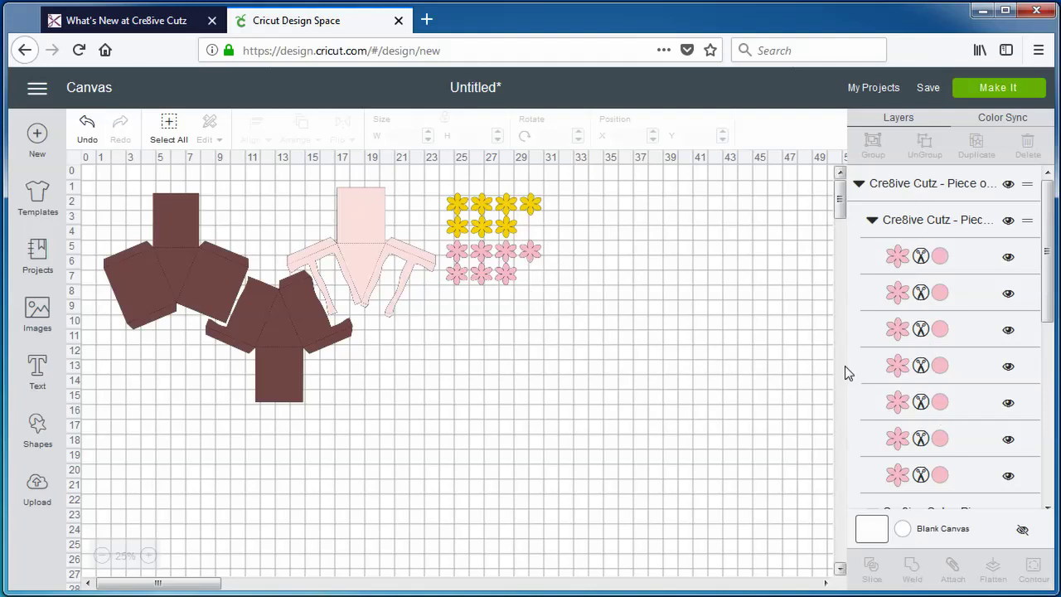
# Recolor the first flower layer in the yellow group with the project's flower pink, #FFC0CB.
pyautogui.scroll(-10, 948, 304)
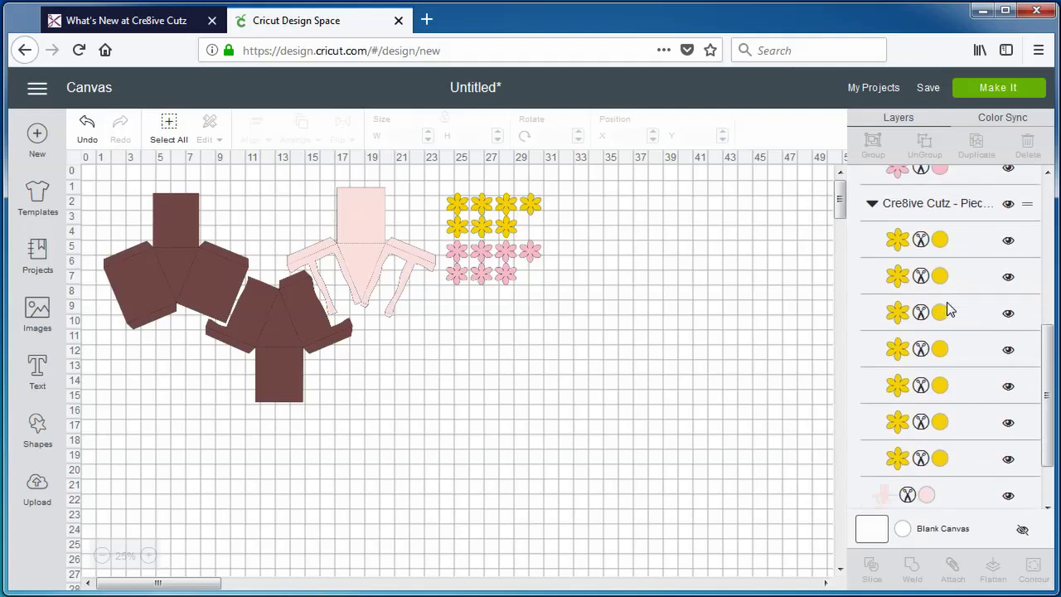
pyautogui.scroll(8, 951, 307)
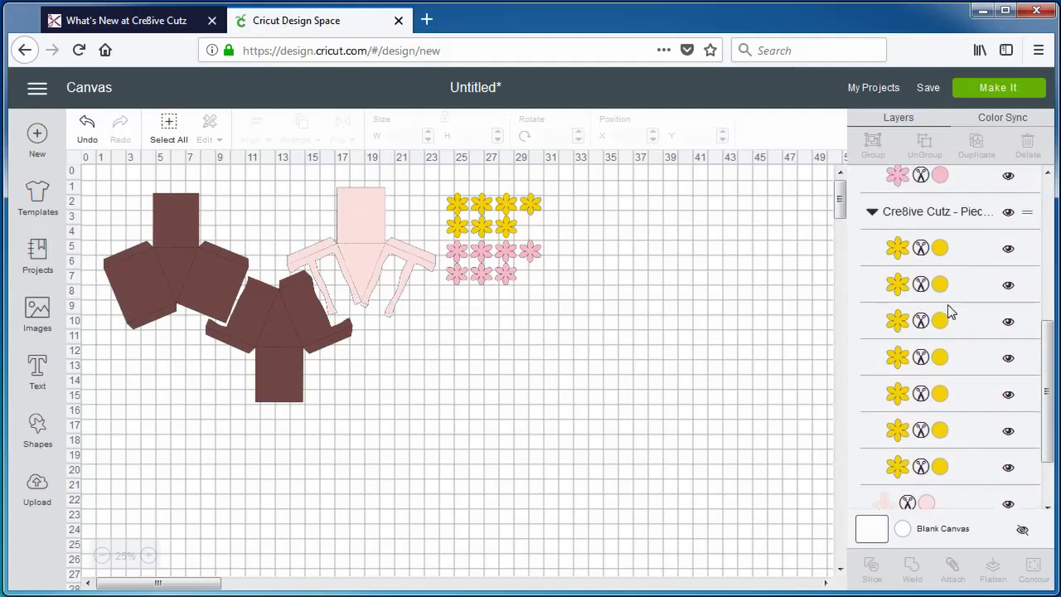
pyautogui.scroll(2, 950, 310)
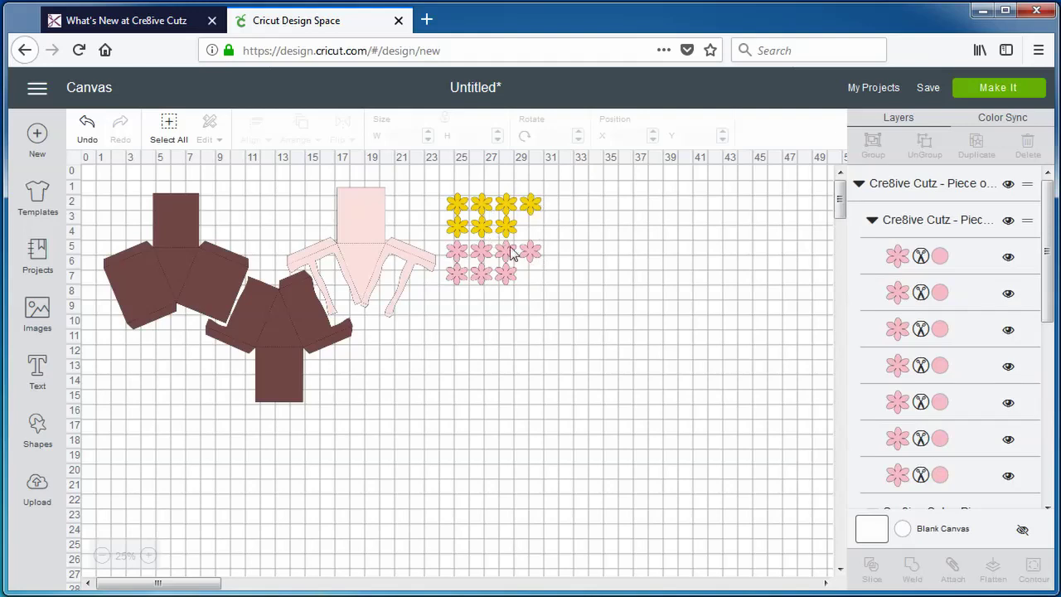
pyautogui.scroll(-5, 976, 348)
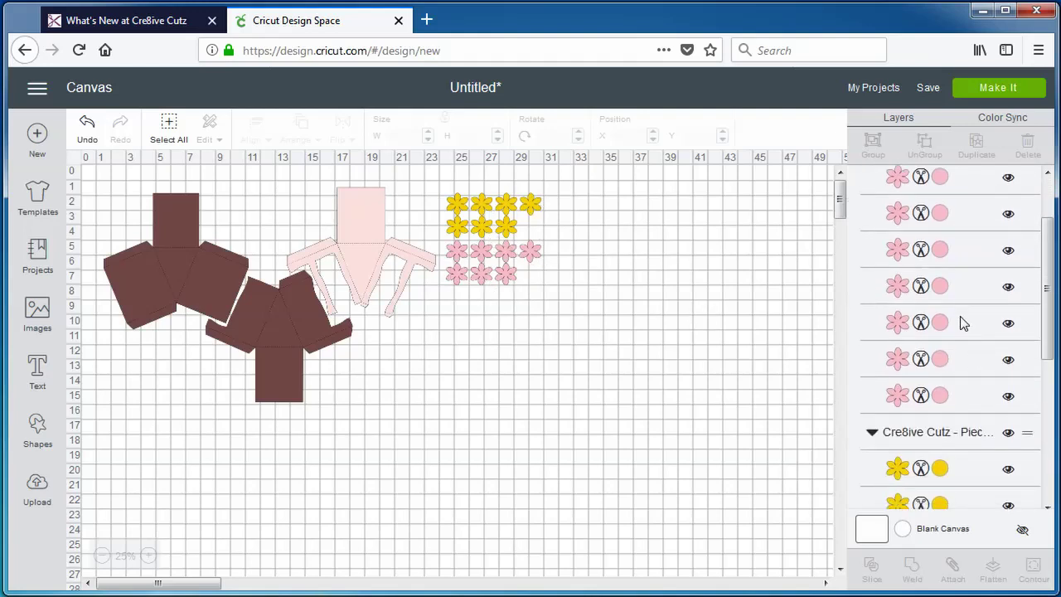
pyautogui.scroll(-1, 961, 324)
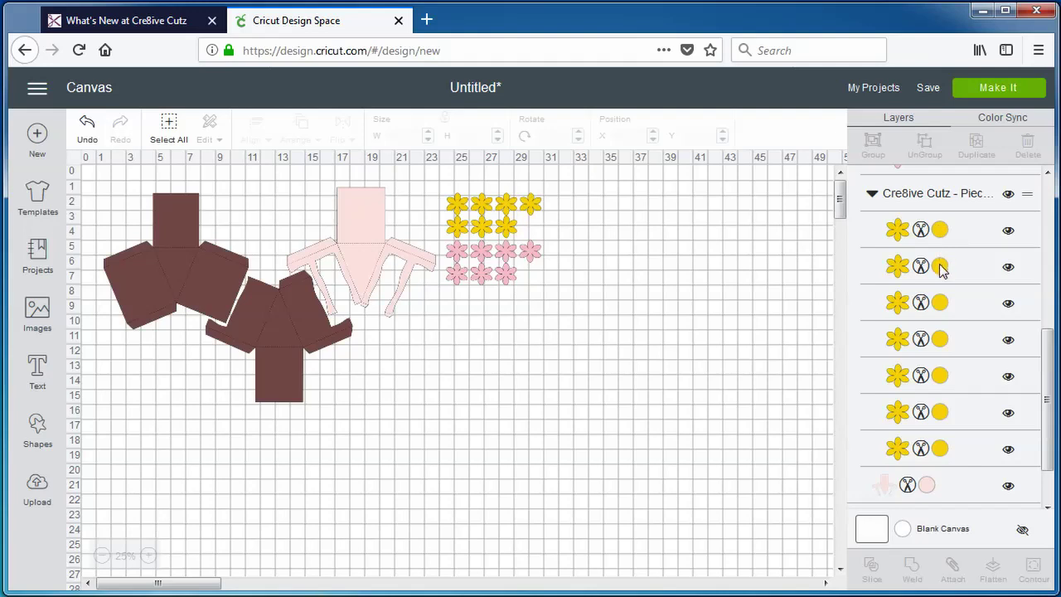
pyautogui.click(939, 230)
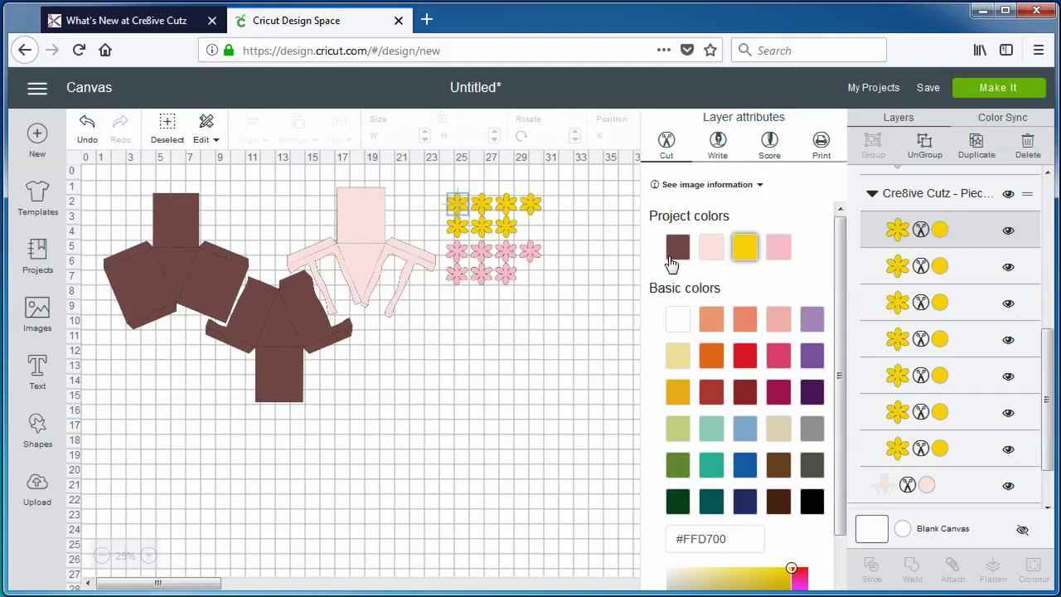
pyautogui.click(778, 249)
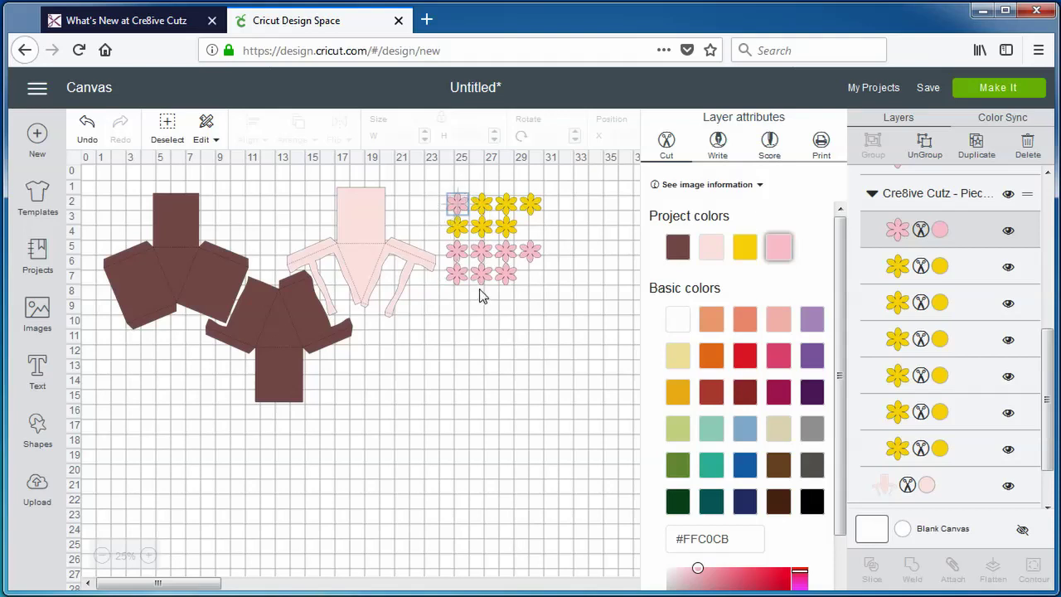
# Recolor the remaining six yellow flower layers one by one with the same project pink, #FFC0CB.
pyautogui.click(940, 270)
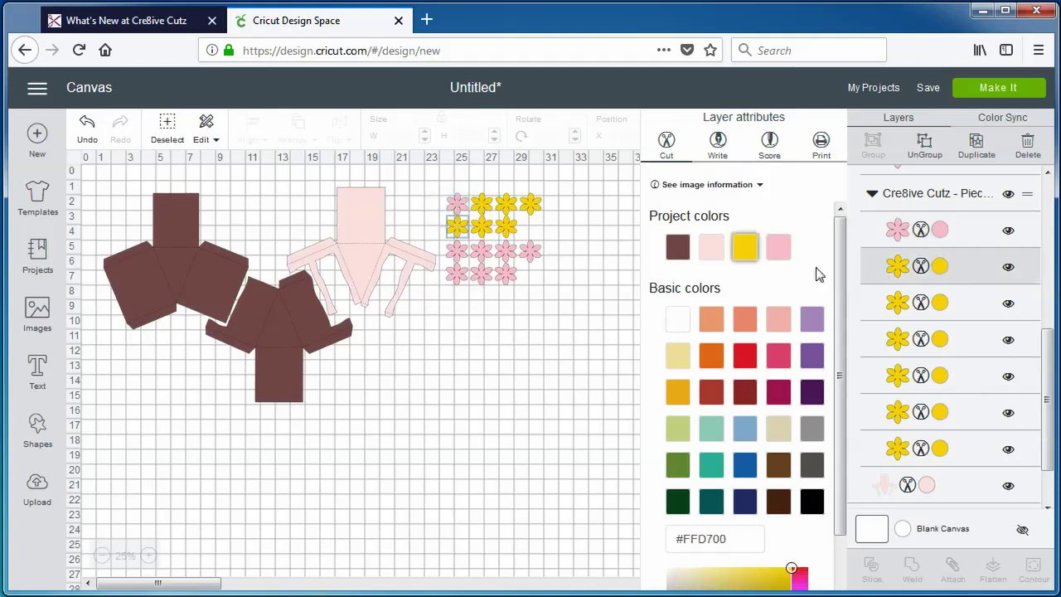
pyautogui.click(780, 247)
pyautogui.click(940, 303)
pyautogui.click(780, 247)
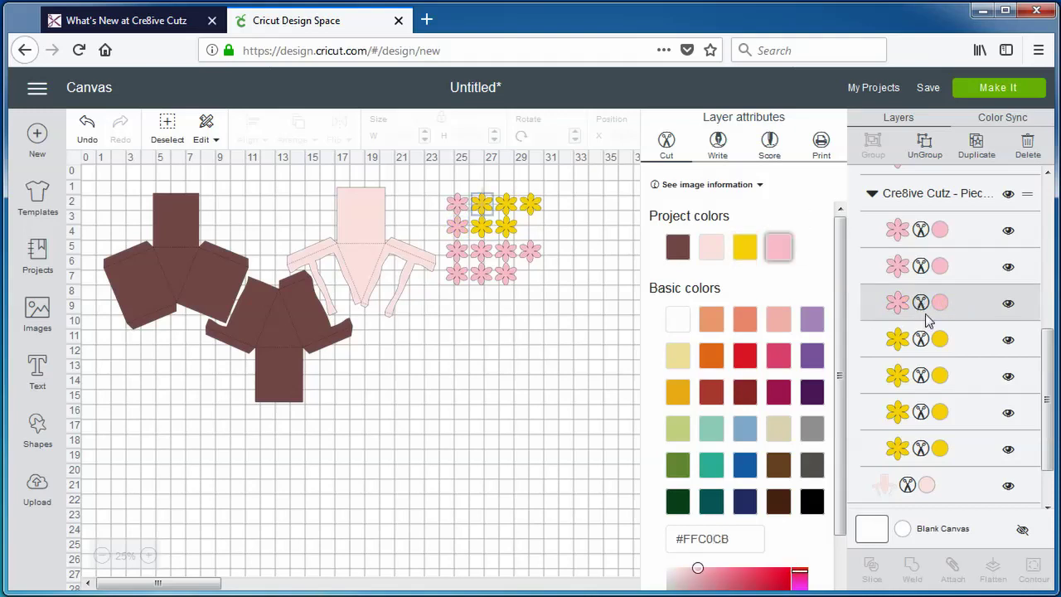
pyautogui.click(940, 340)
pyautogui.click(779, 247)
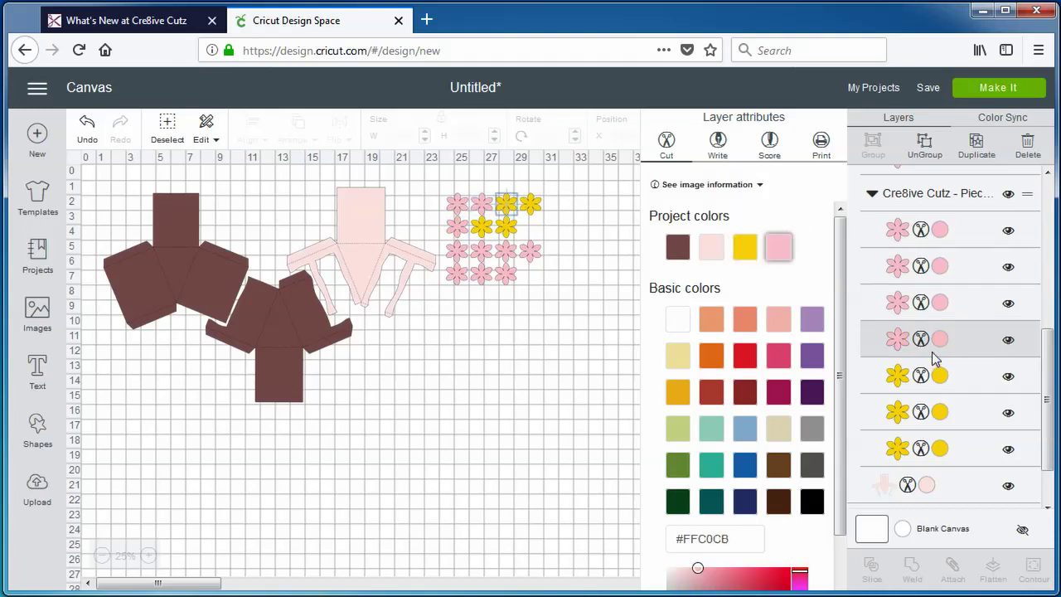
pyautogui.click(941, 375)
pyautogui.click(779, 247)
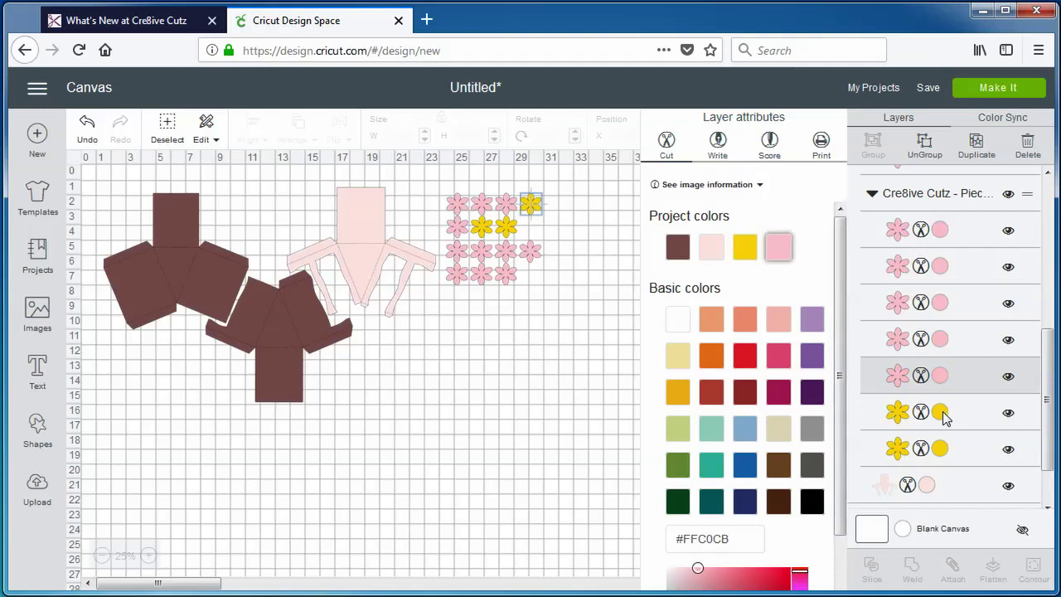
pyautogui.click(912, 412)
pyautogui.click(776, 247)
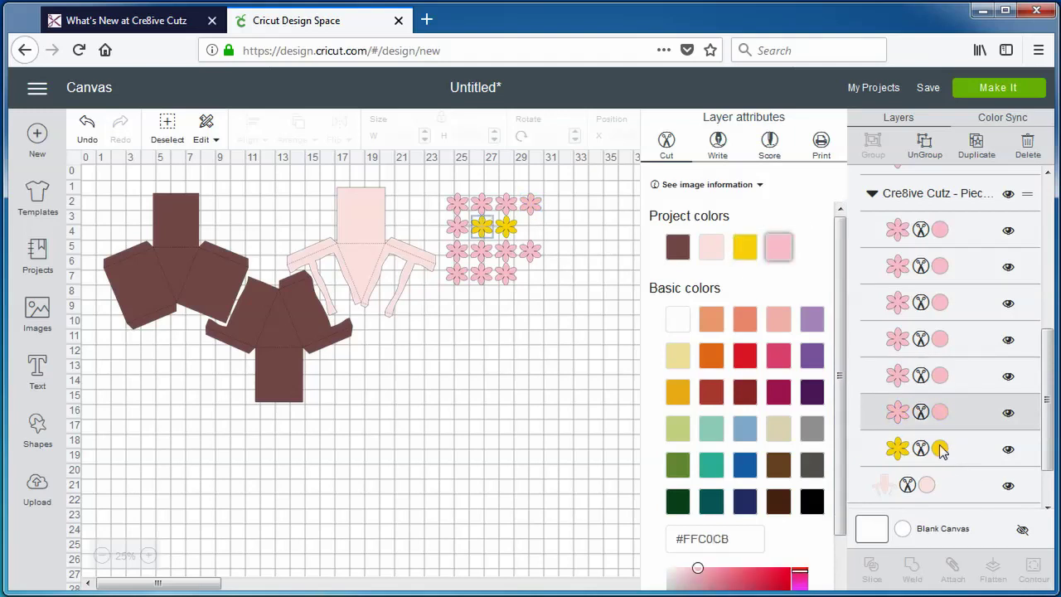
pyautogui.click(940, 448)
pyautogui.click(784, 255)
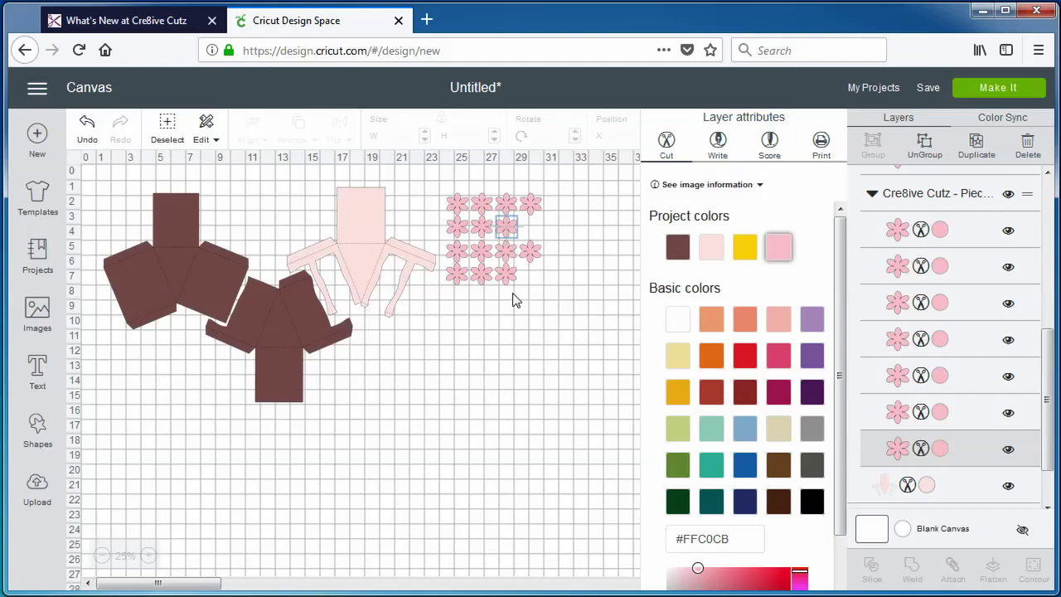
# Send the design to mat preparation and look through the list of cutting mats.
pyautogui.click(995, 90)
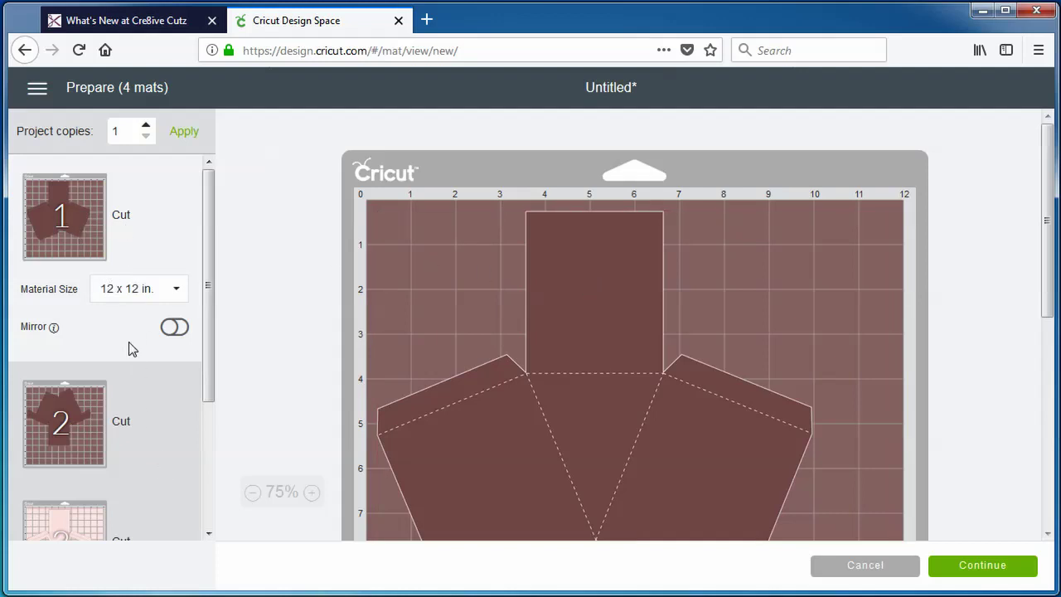
pyautogui.scroll(-2, 131, 346)
pyautogui.scroll(-2, 131, 341)
pyautogui.scroll(4, 128, 338)
pyautogui.scroll(-2, 83, 424)
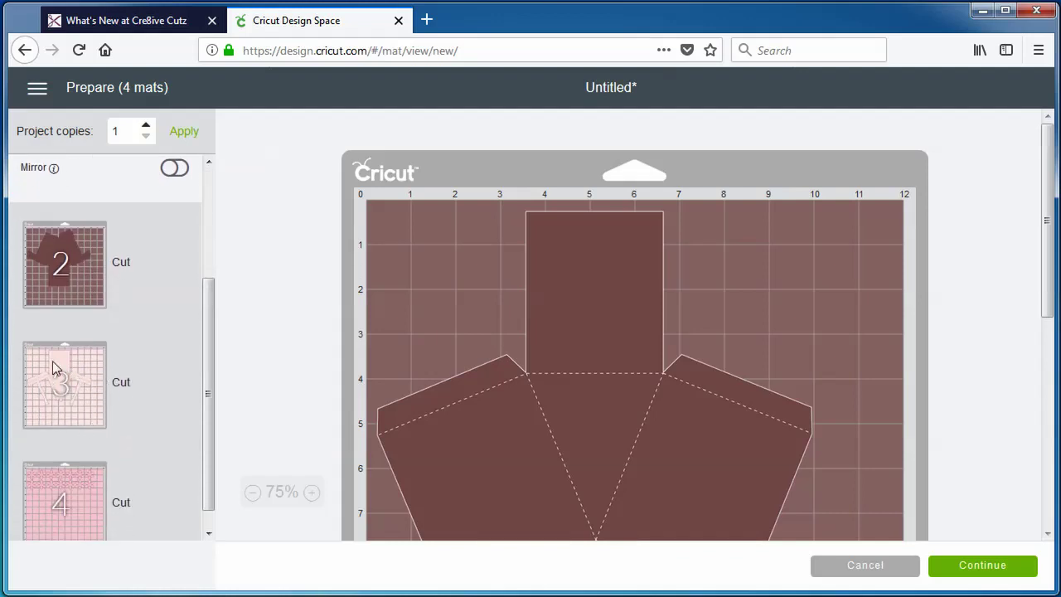
pyautogui.scroll(-1, 79, 393)
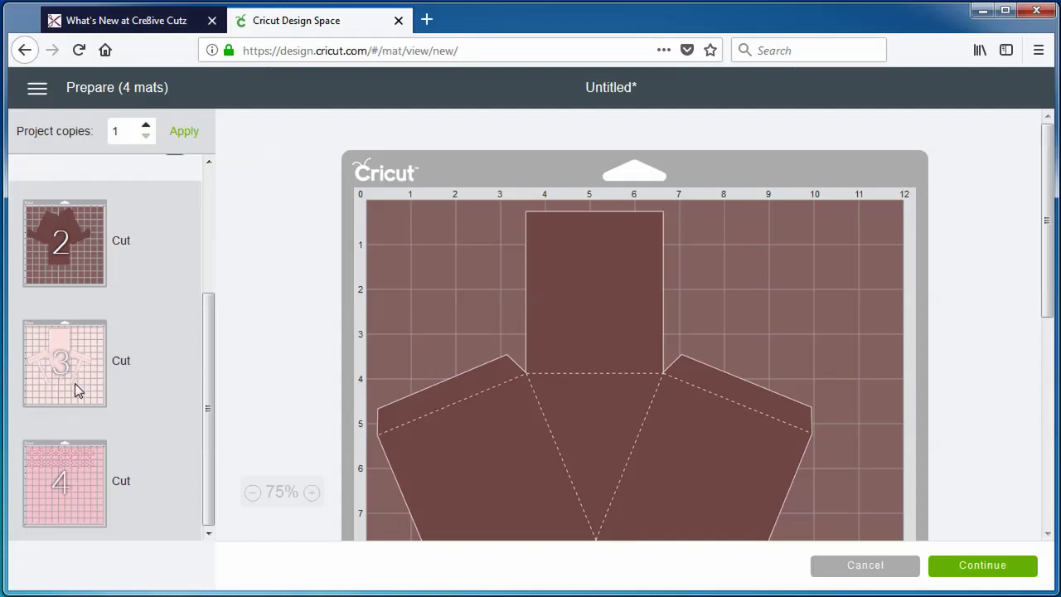